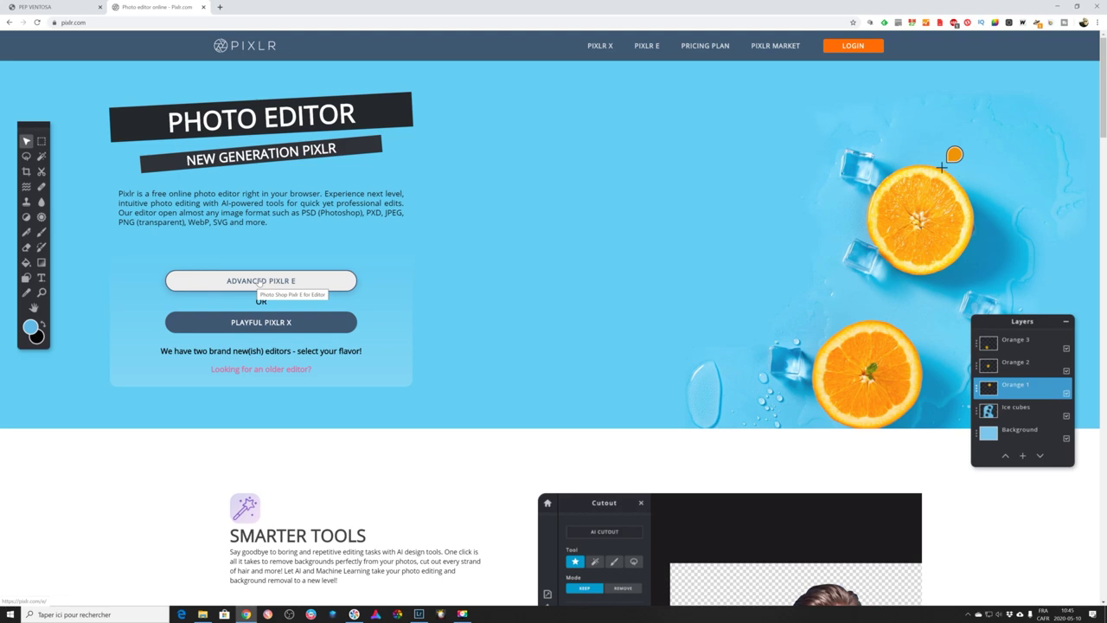
Launch the advanced Pixlr E editor and open the five selected Smugmug bottle photos from the 2020-05-09 folder in it
click(260, 282)
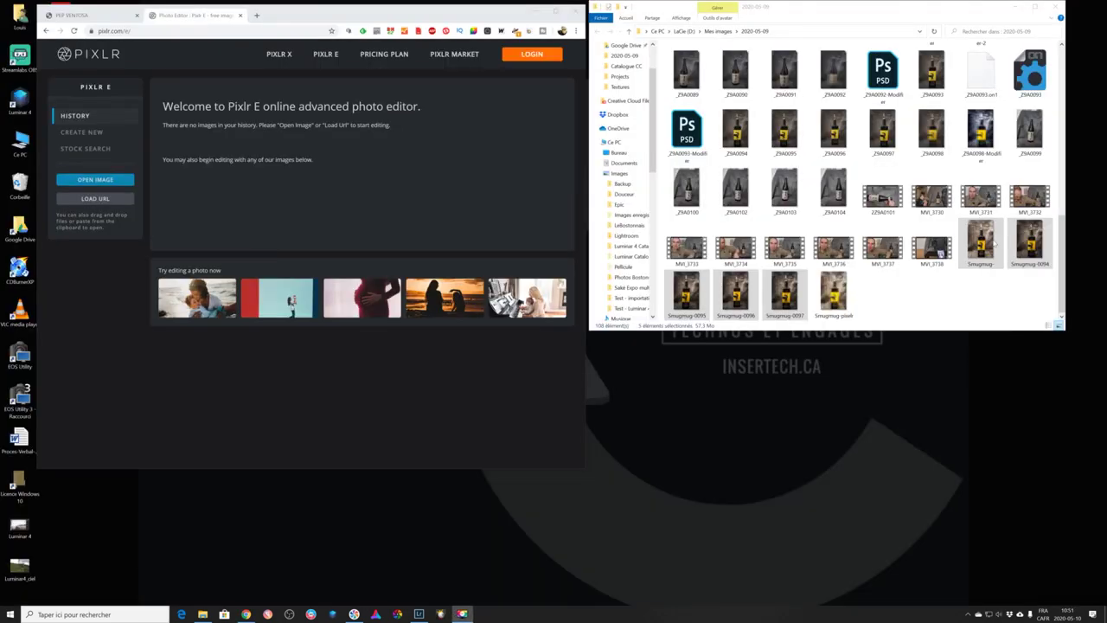
drag(980, 242, 977, 243)
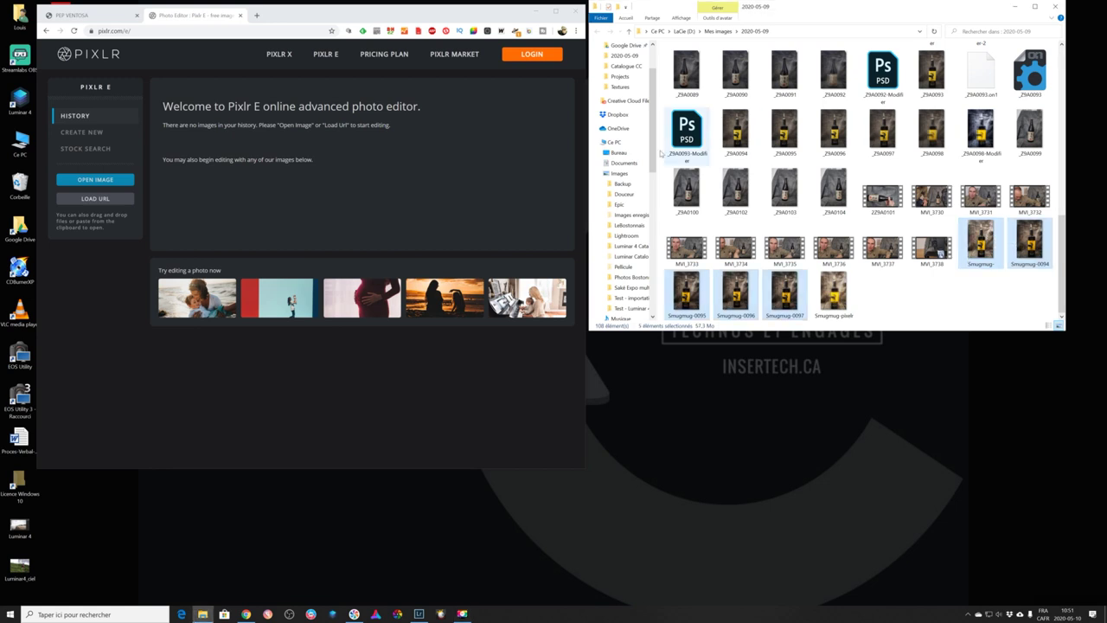
drag(1018, 245, 491, 223)
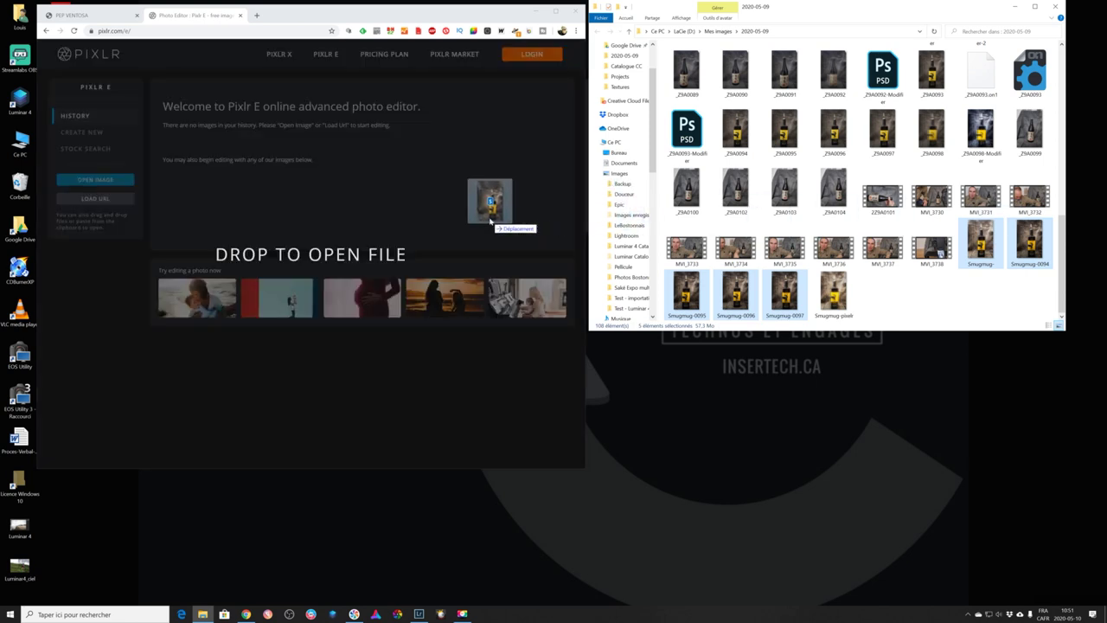
drag(490, 221, 490, 221)
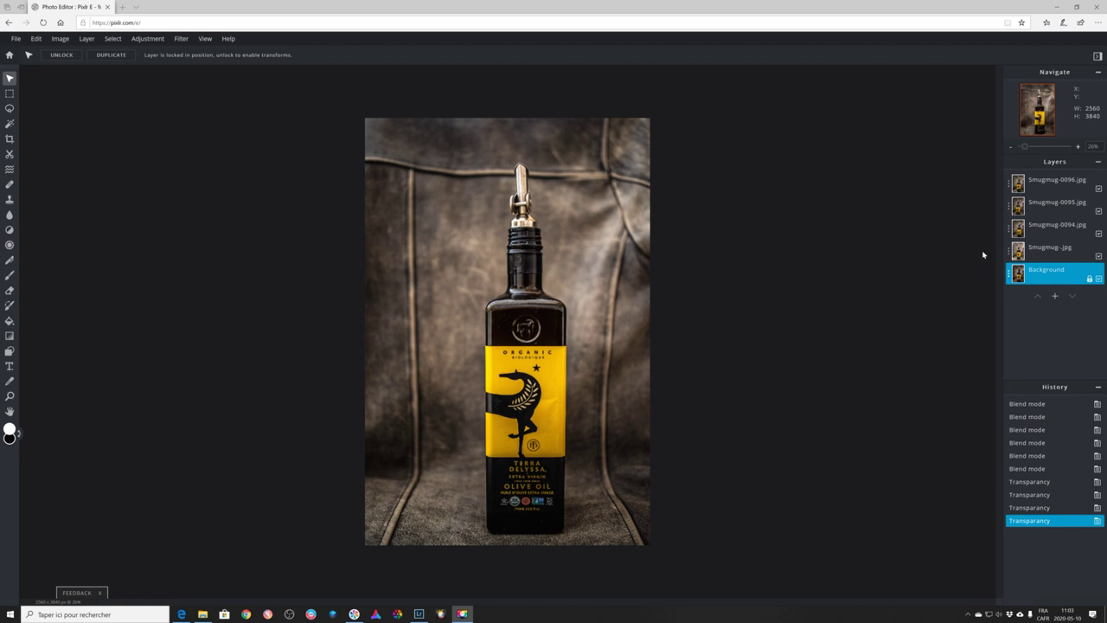
Set the Smugmug-.jpg layer's transparency to 50 and its blend mode to Lighten
click(1009, 252)
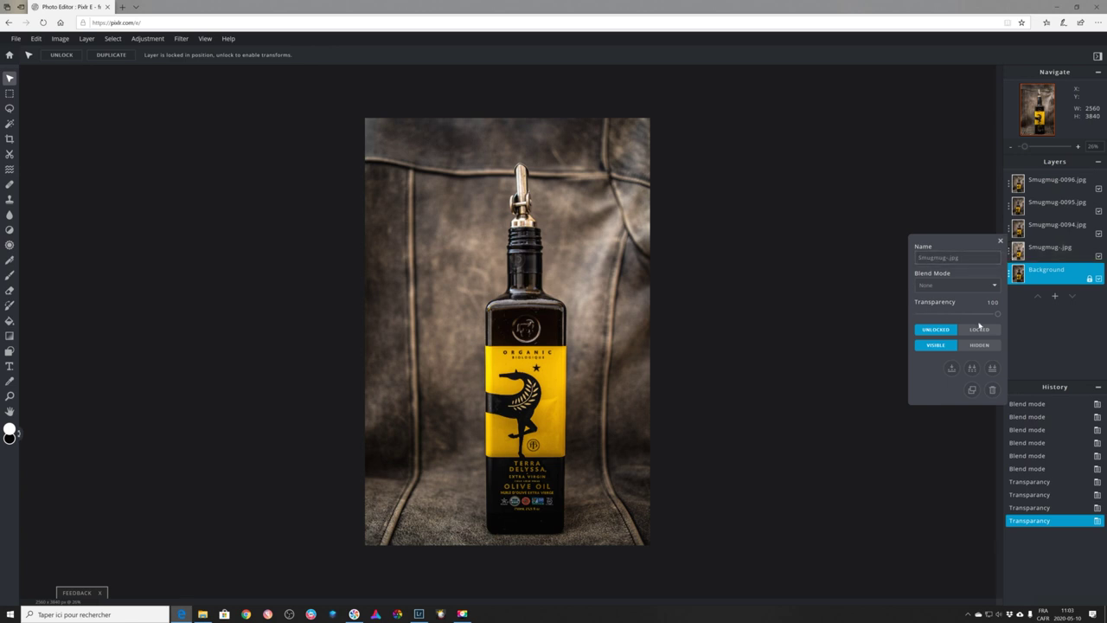
drag(997, 316, 957, 315)
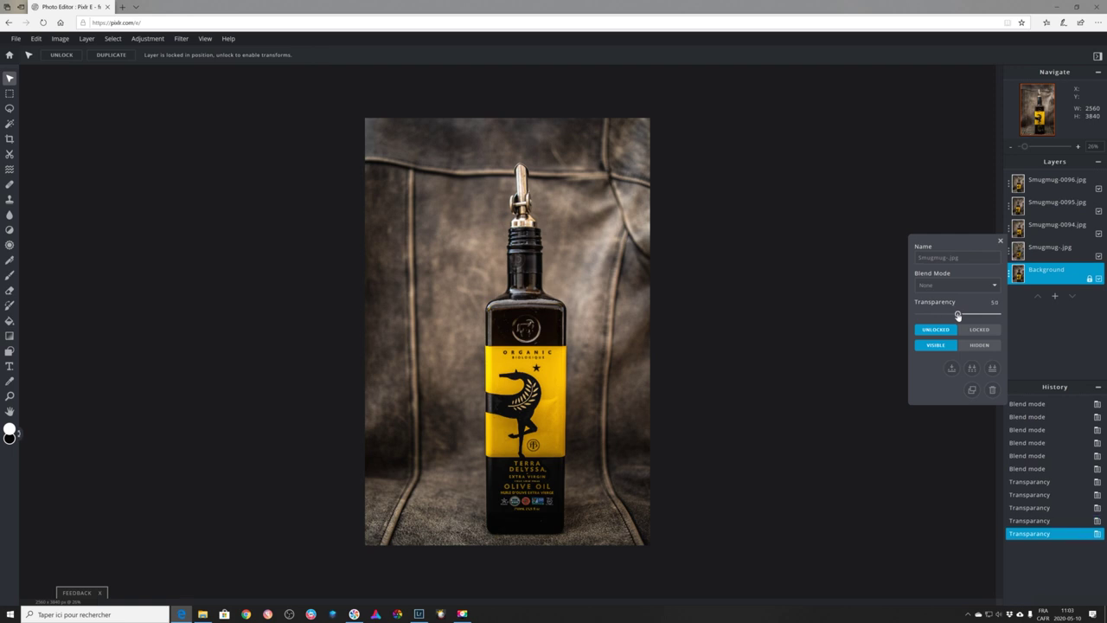
click(995, 285)
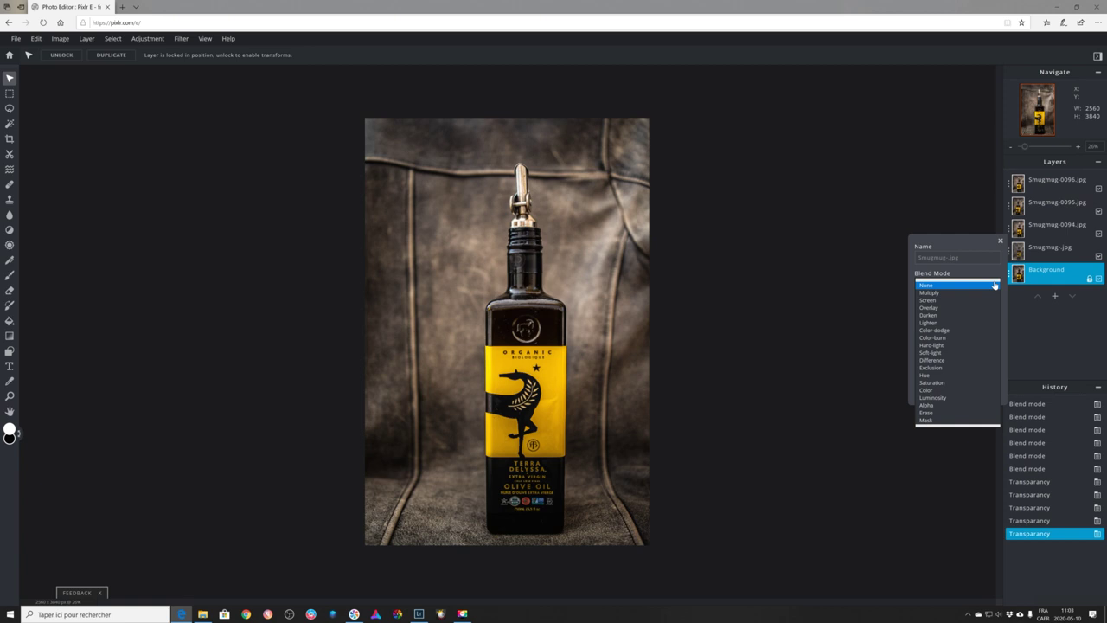
click(977, 323)
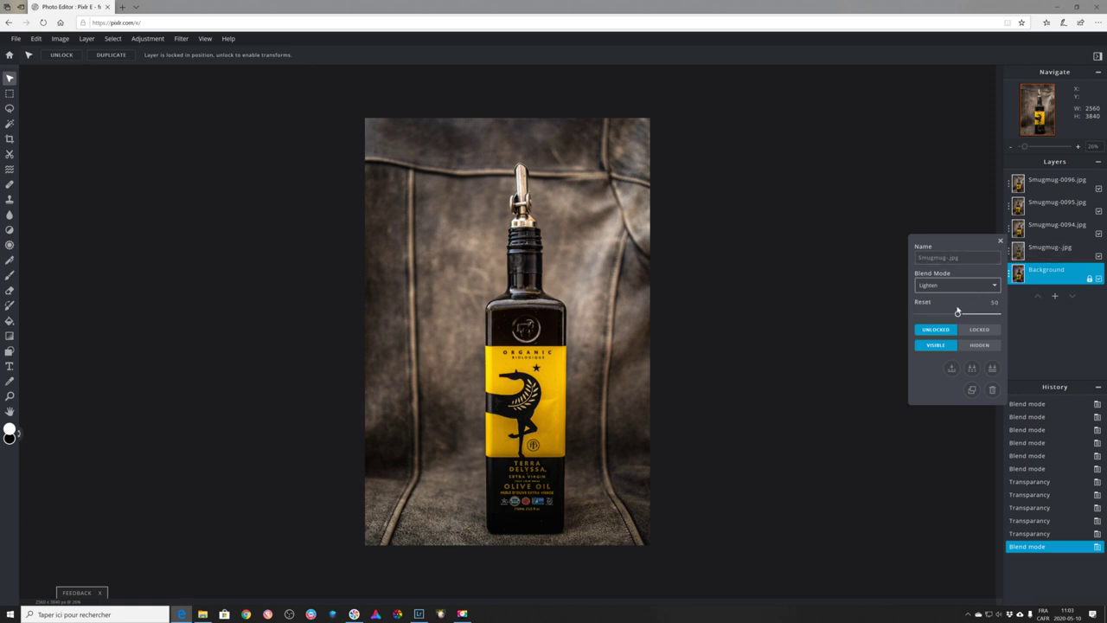
Hide the Smugmug-0094.jpg, Smugmug-0095.jpg and Smugmug-0096.jpg layers
click(1098, 235)
click(1099, 211)
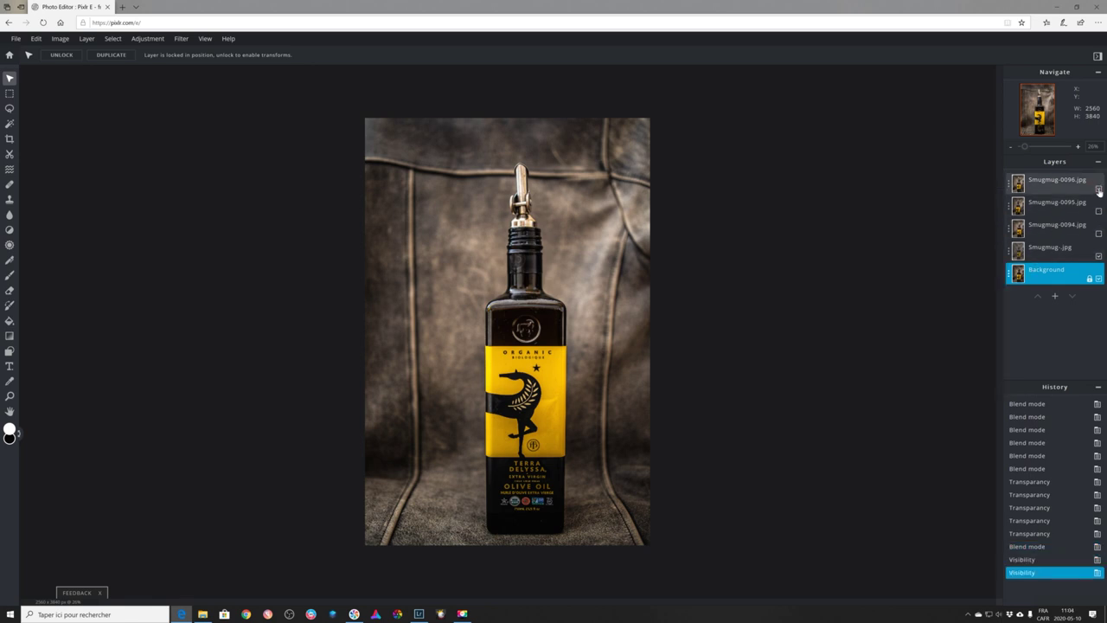
click(1099, 189)
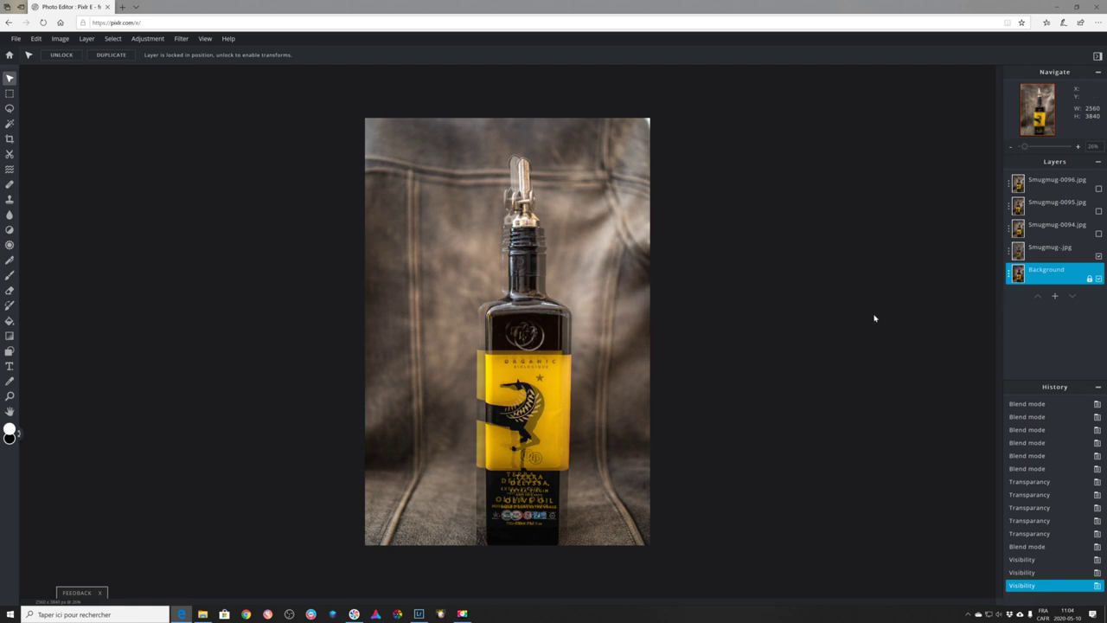
Show the Smugmug-0094.jpg layer and set it to Lighten blend mode with transparency 50
click(1098, 235)
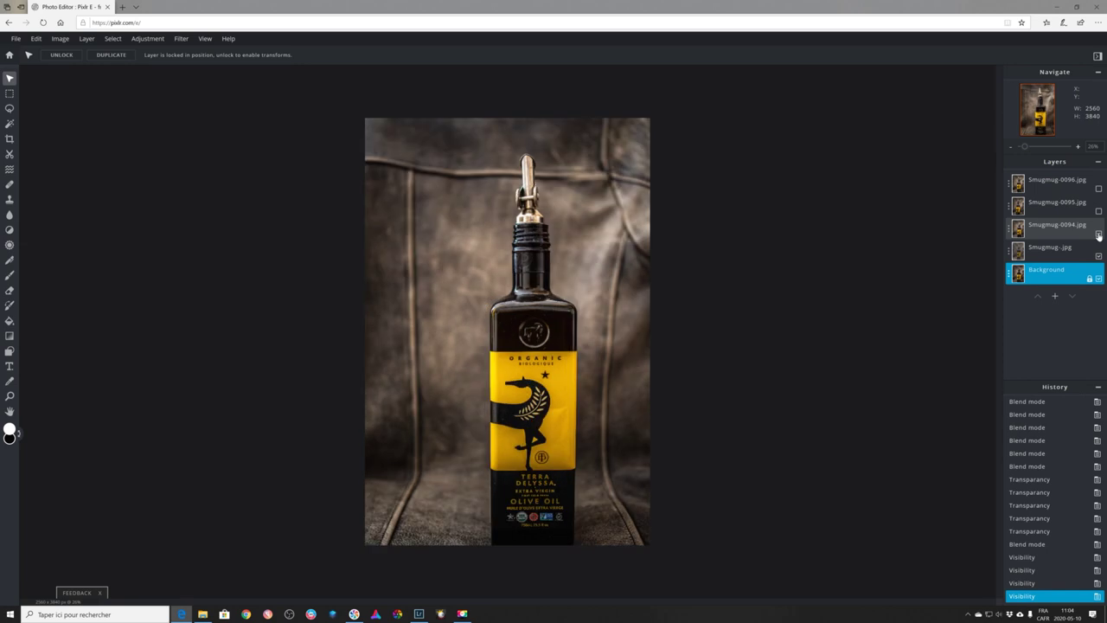
click(1010, 230)
click(995, 263)
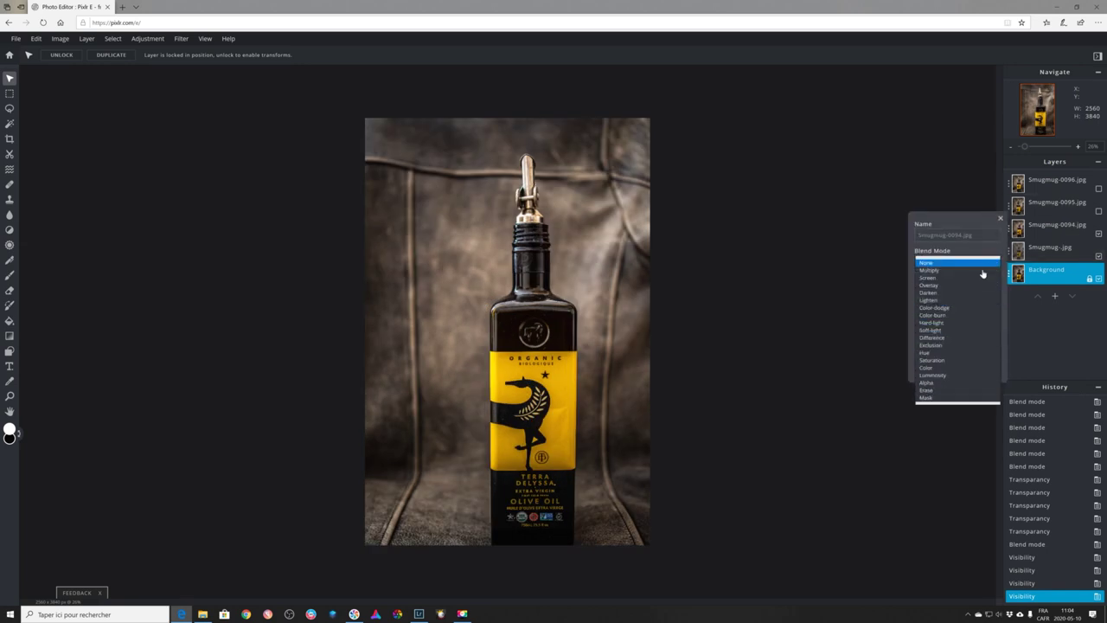
click(978, 300)
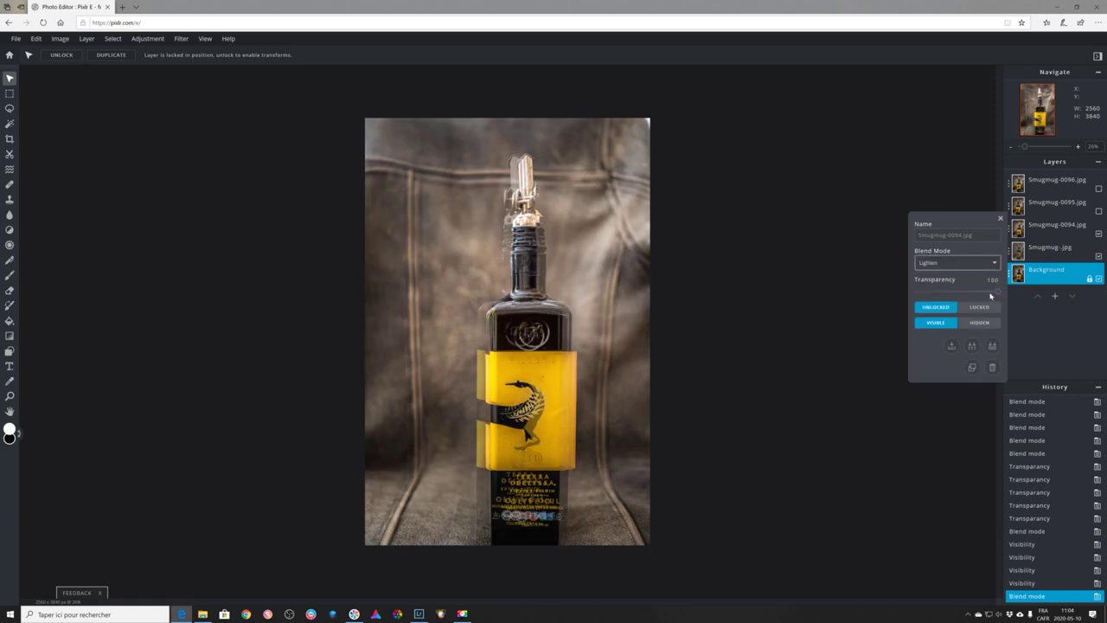
drag(997, 294, 958, 291)
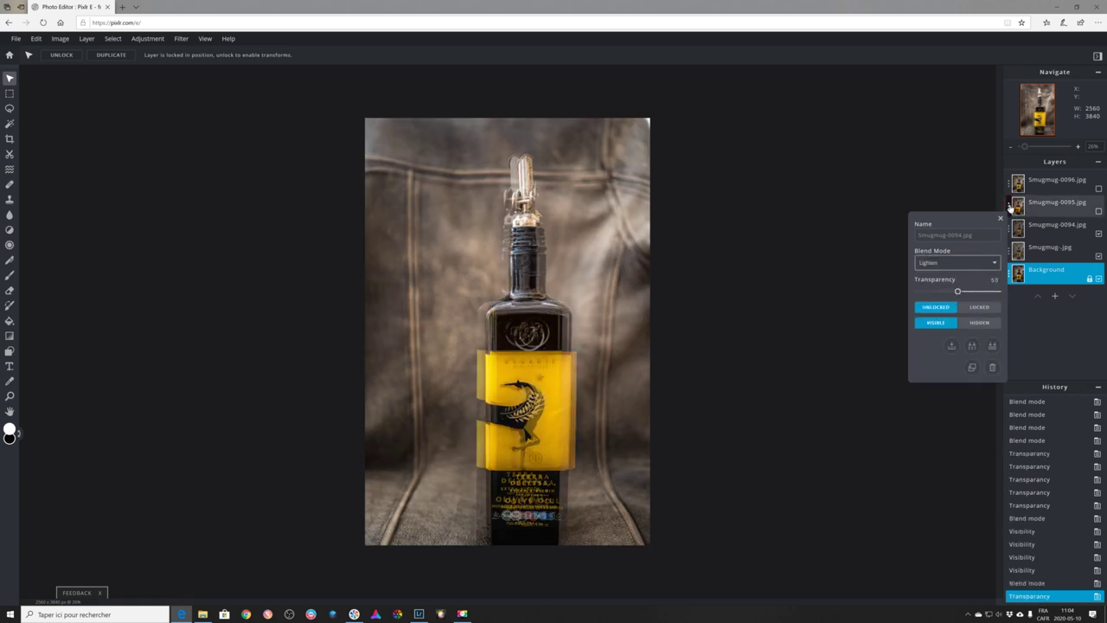
Set the hidden Smugmug-0095.jpg layer to Lighten blend mode and reduce its transparency value to about 49
click(1010, 205)
click(993, 239)
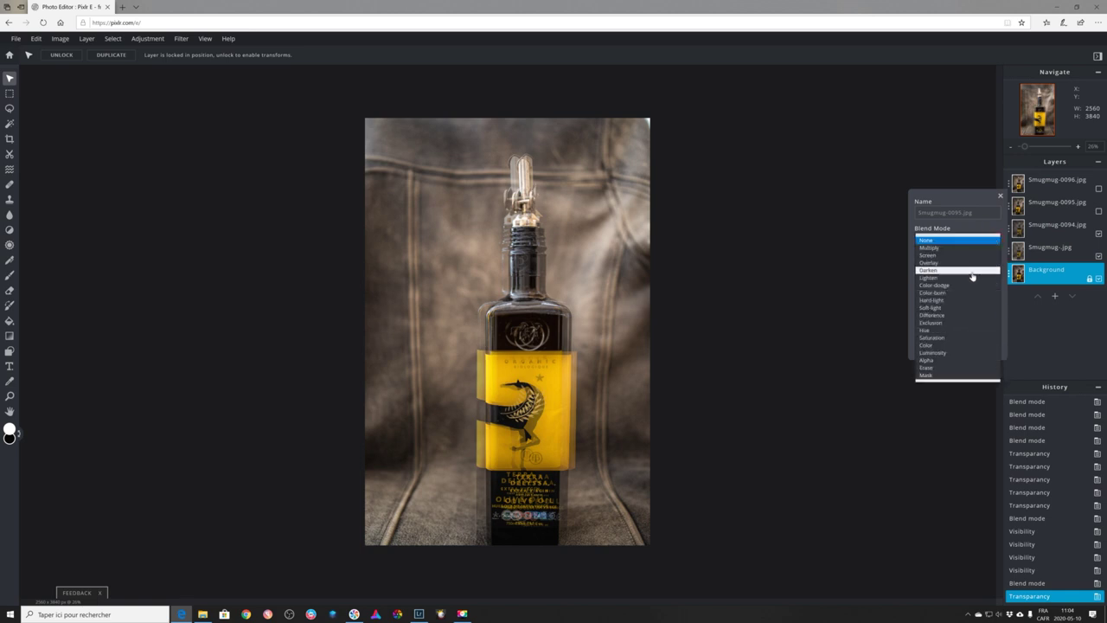
click(986, 277)
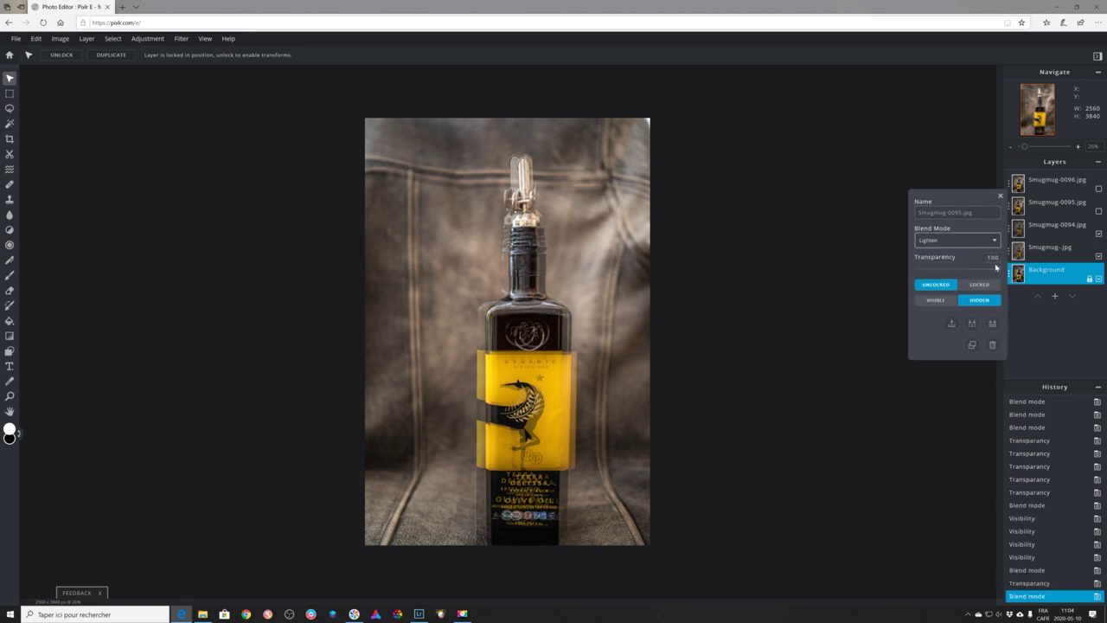
drag(994, 269, 956, 273)
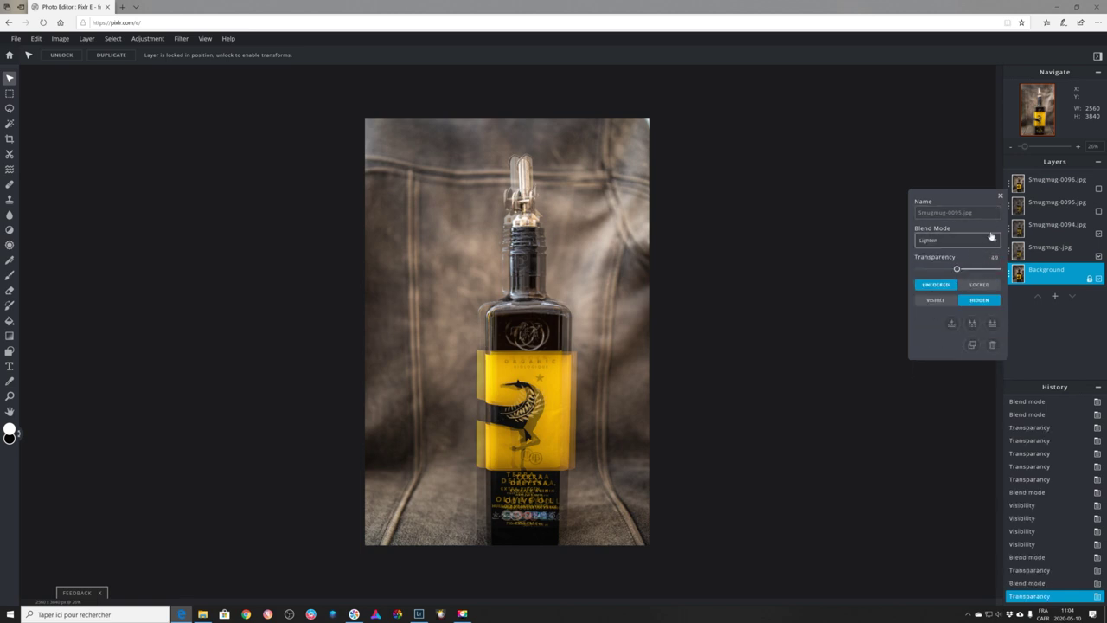
Give the Smugmug-0096.jpg layer transparency 50 and Lighten blend mode, and show it together with the Smugmug-0095.jpg layer
click(1009, 183)
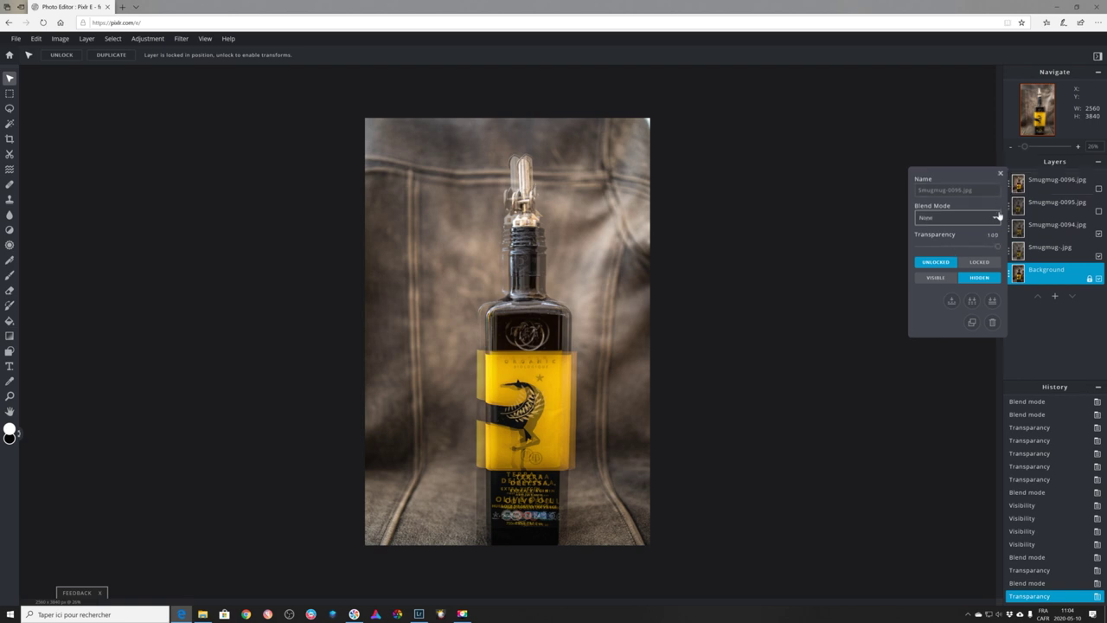
drag(997, 247, 953, 246)
click(994, 218)
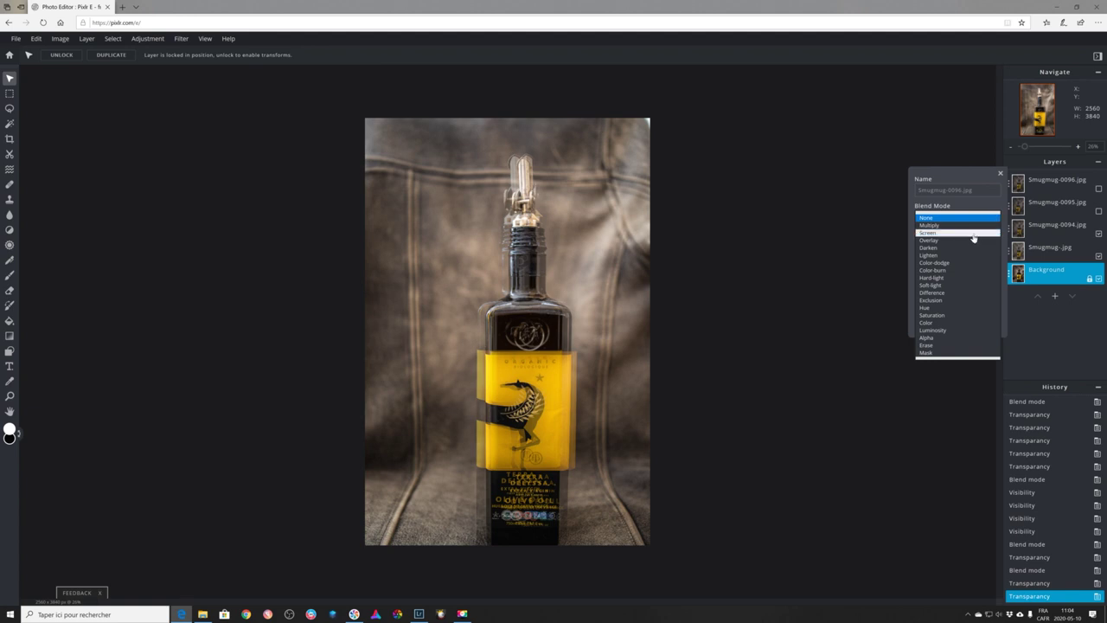
click(934, 255)
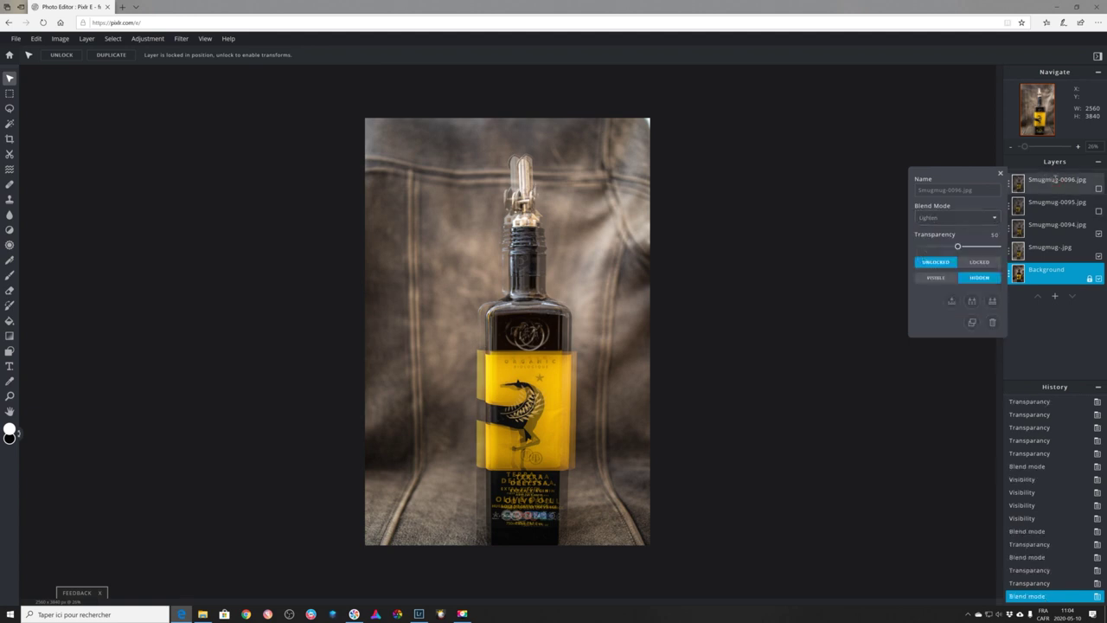
click(1097, 189)
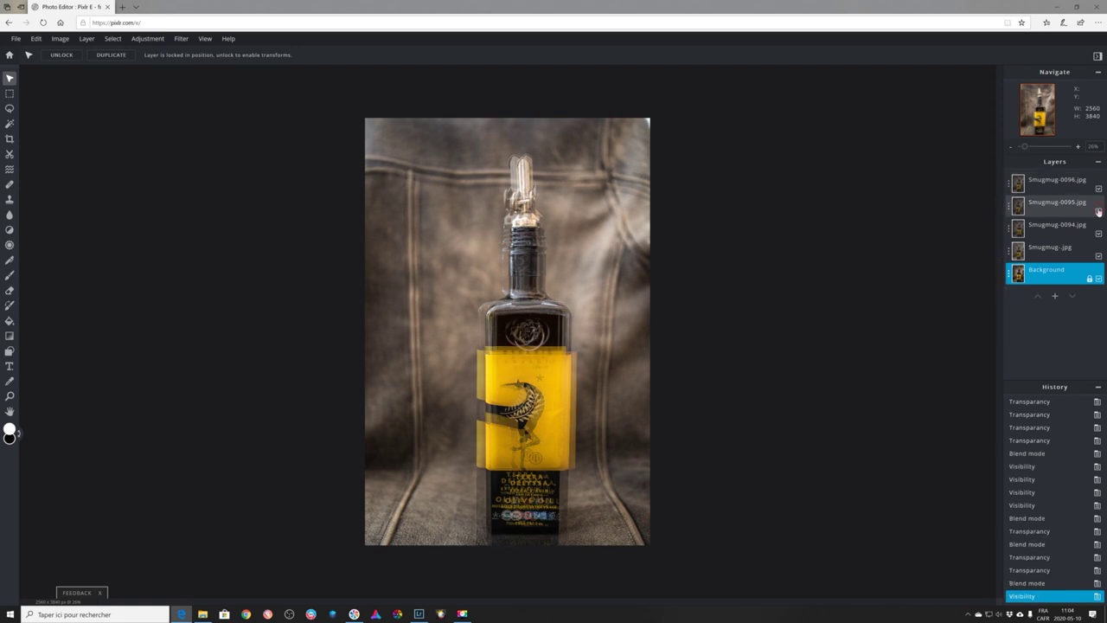
click(1098, 211)
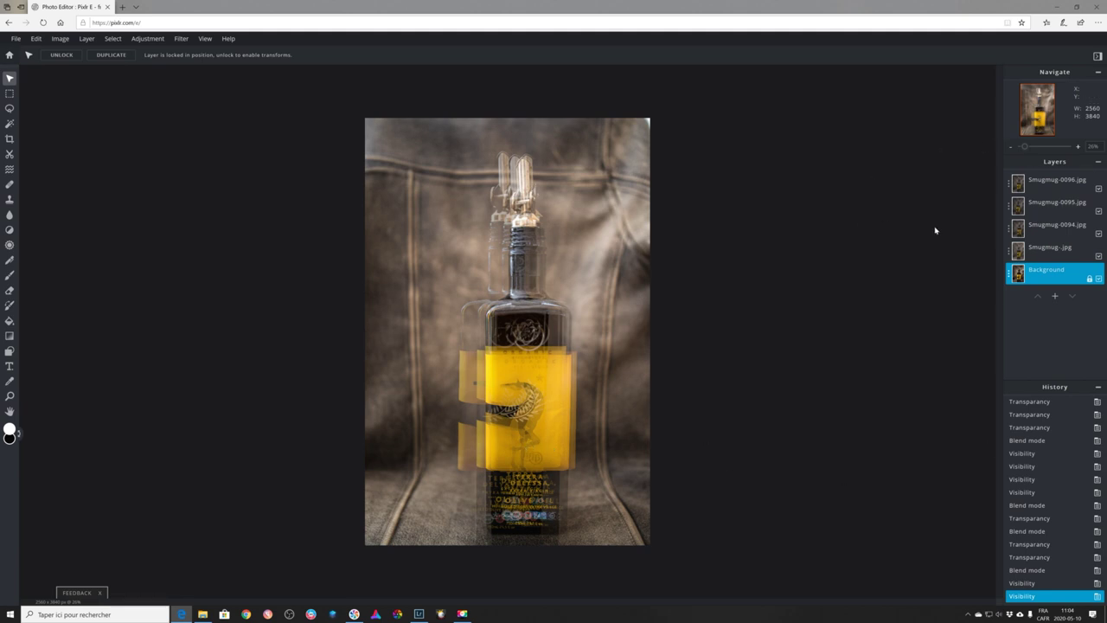
Compare the composite with and without the Smugmug-0094.jpg layer, and leave that layer hidden
click(1098, 234)
click(1099, 233)
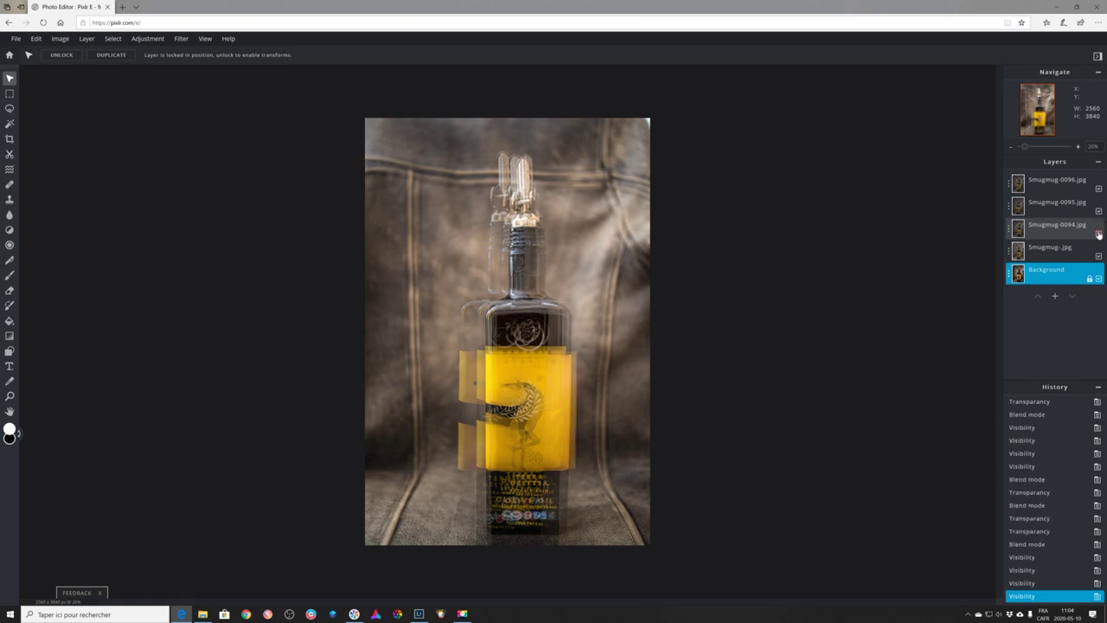
click(1098, 234)
click(1099, 233)
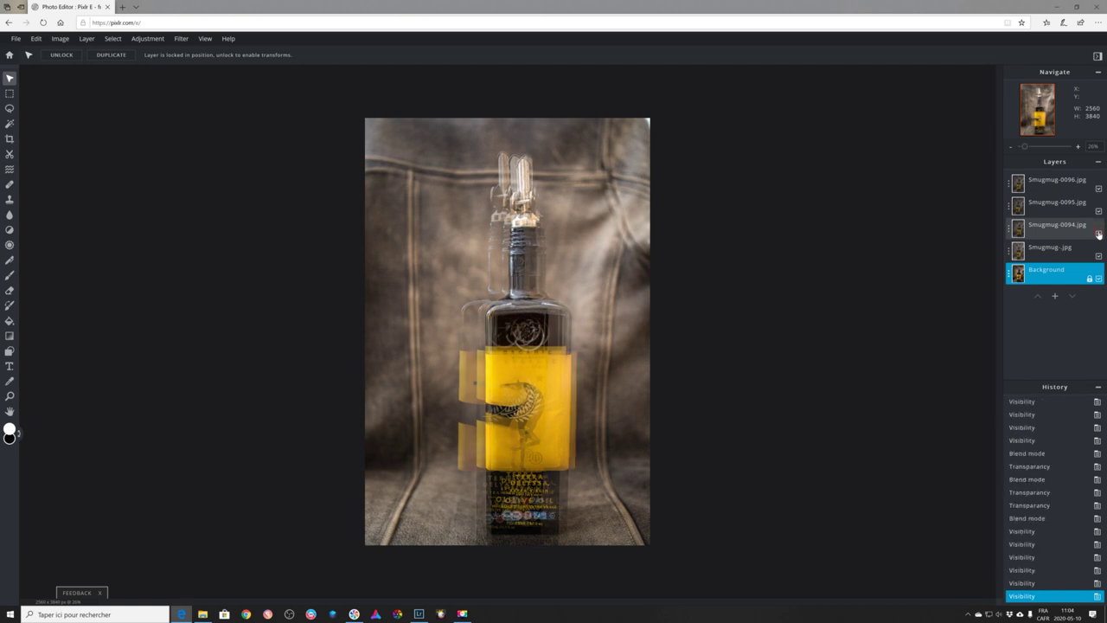
click(1098, 233)
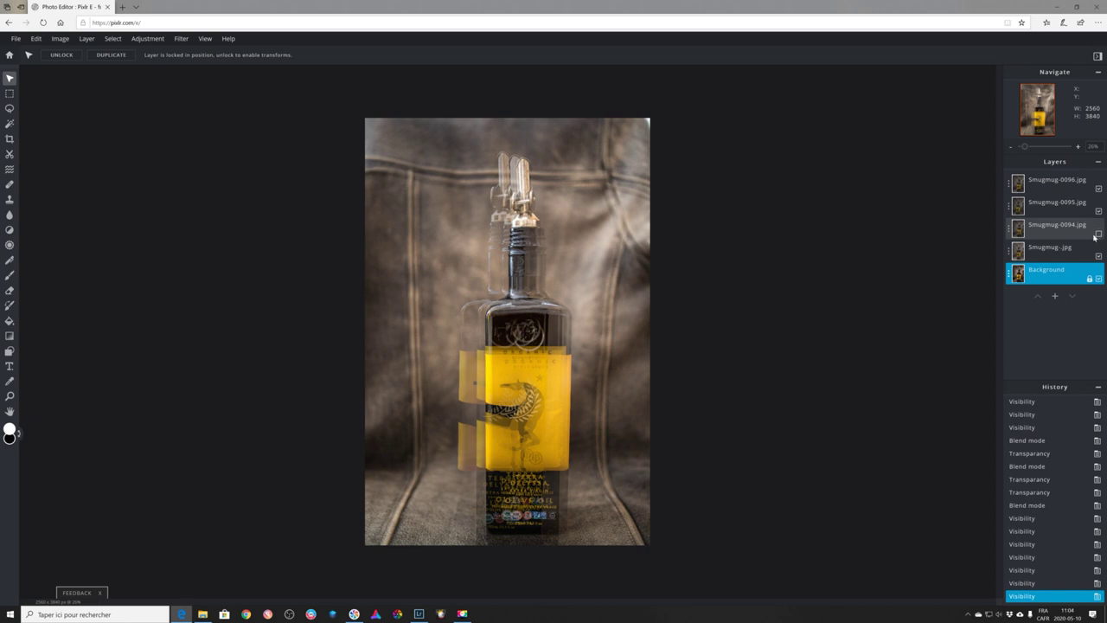
Compare the composite with and without the Smugmug-0096.jpg layer, and leave that layer hidden
click(1098, 189)
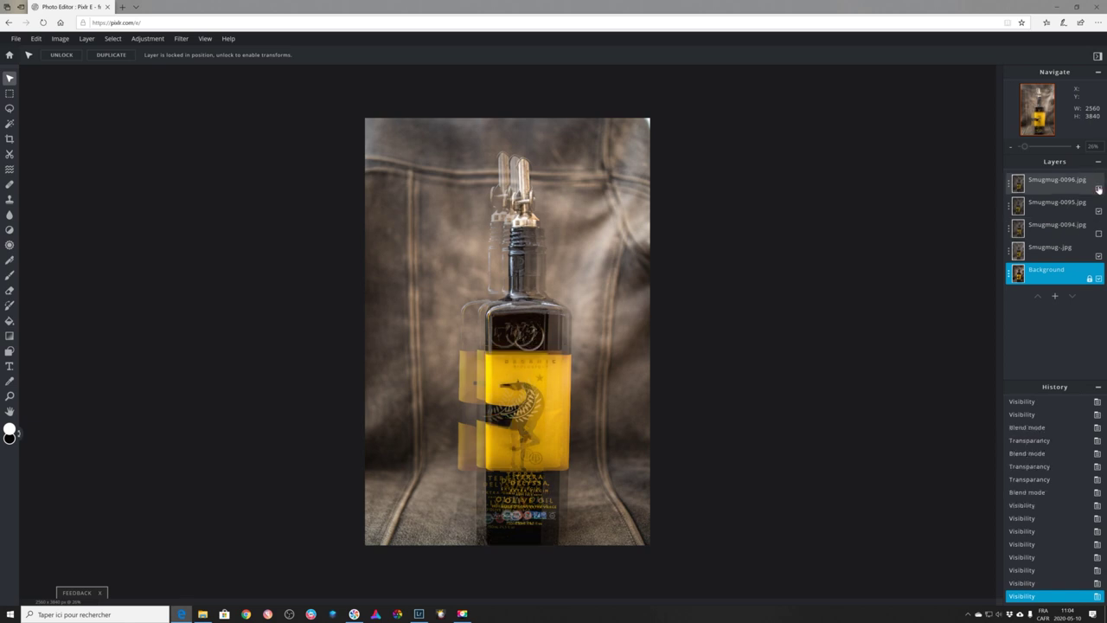
click(1098, 188)
click(1098, 189)
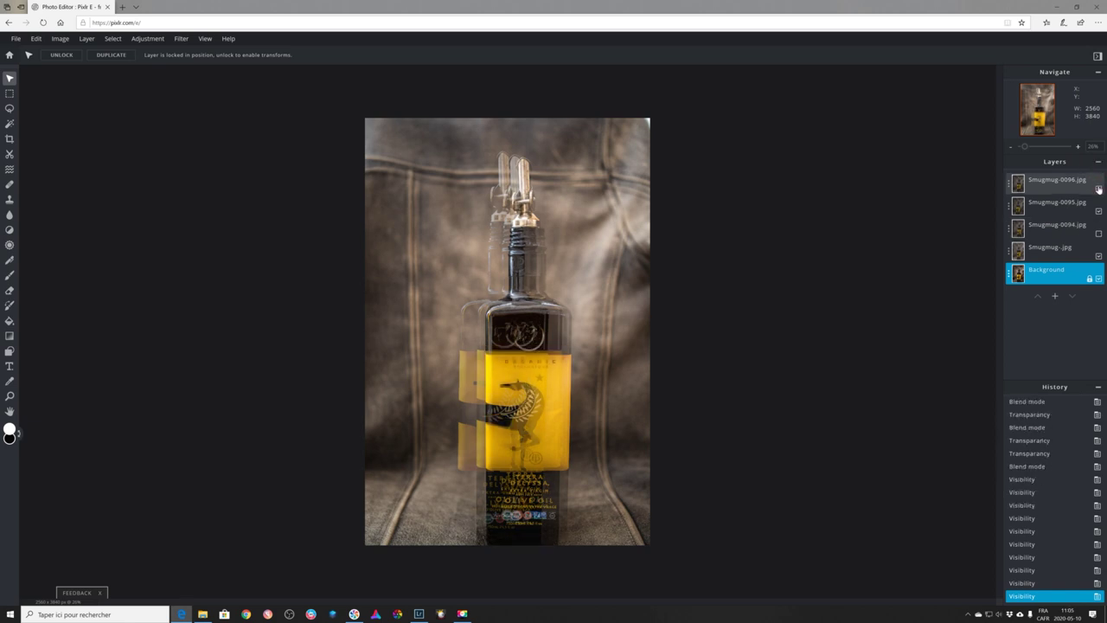
click(1098, 188)
click(1098, 188)
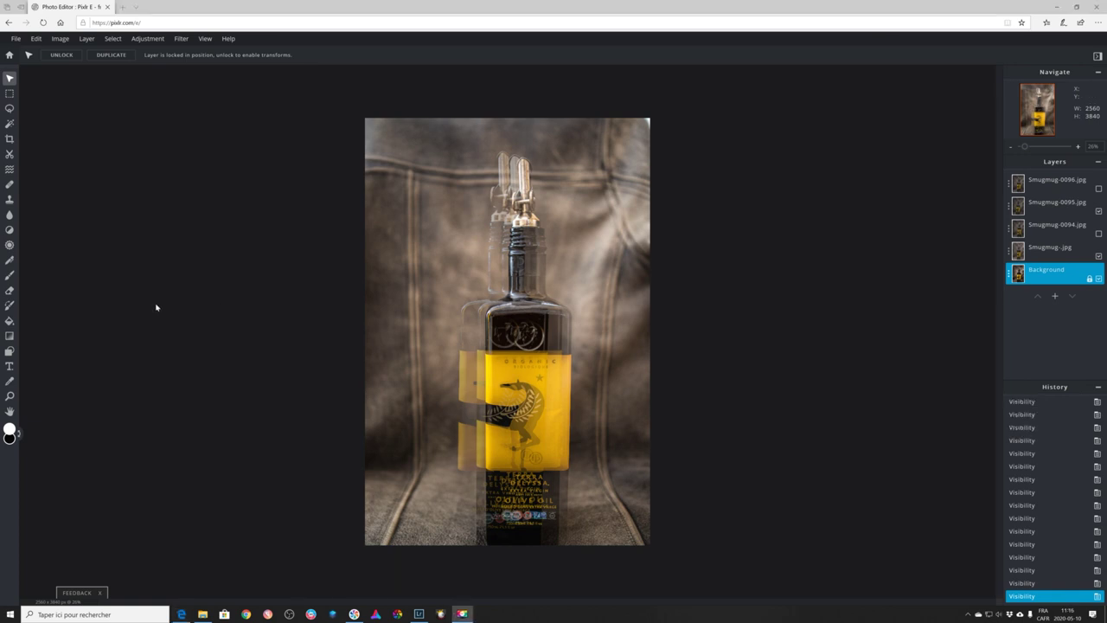
Add the image 3001 x 2400-Modifier from the Textures folder as a new layer
click(88, 40)
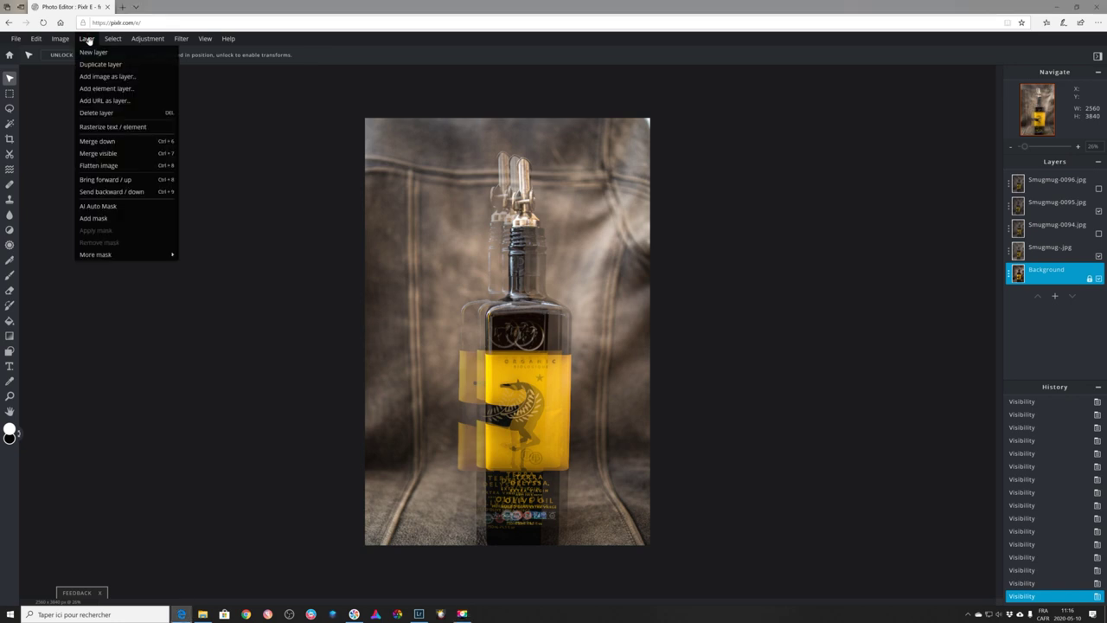
click(102, 78)
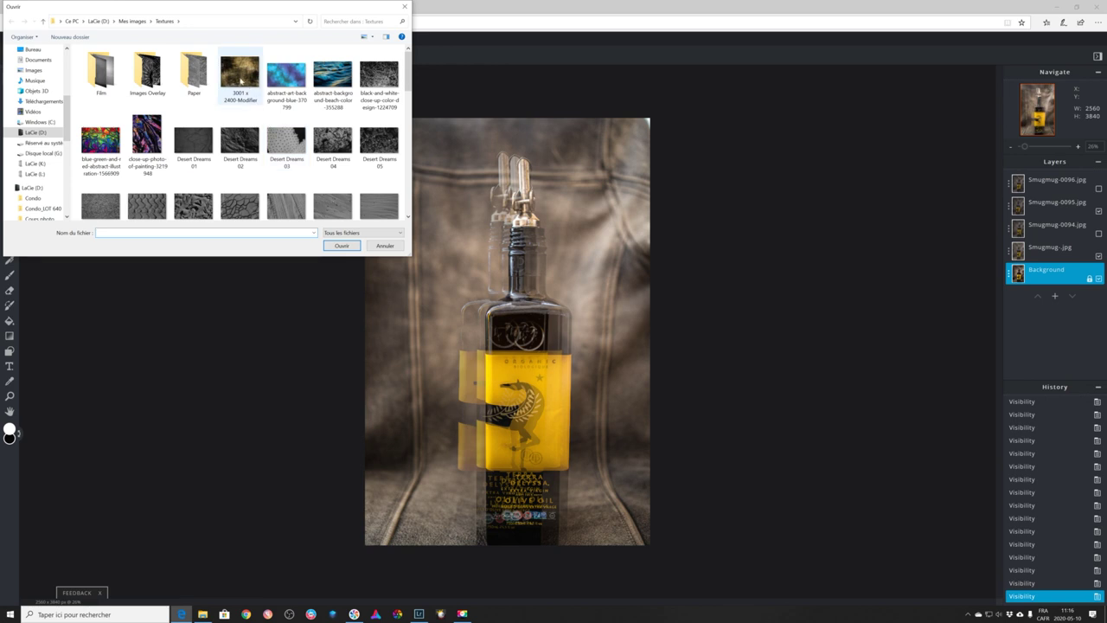
click(239, 76)
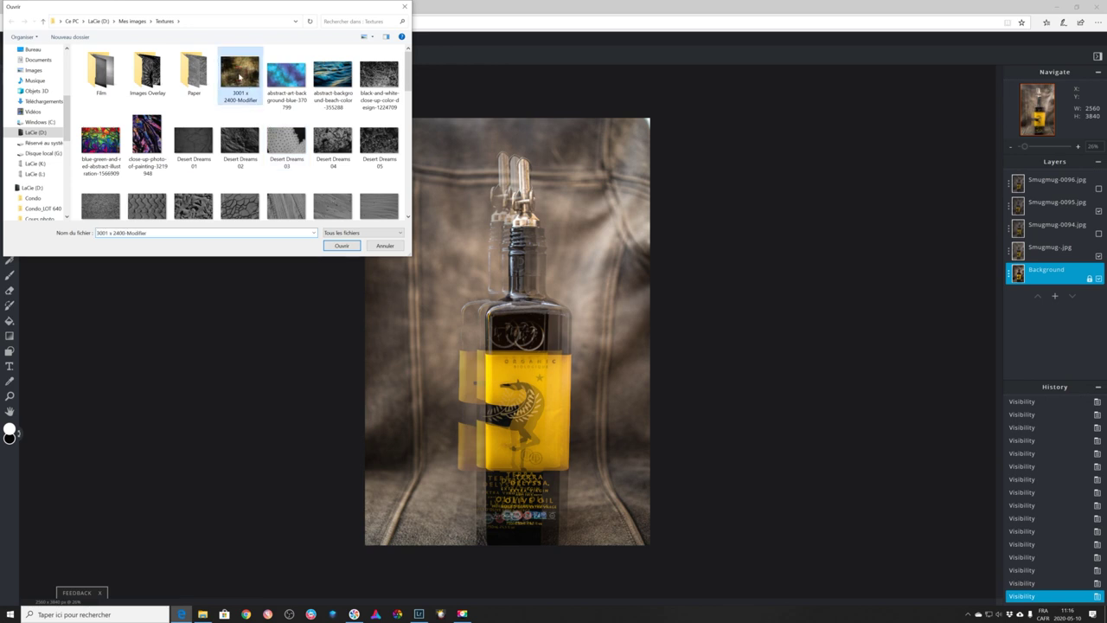
click(342, 246)
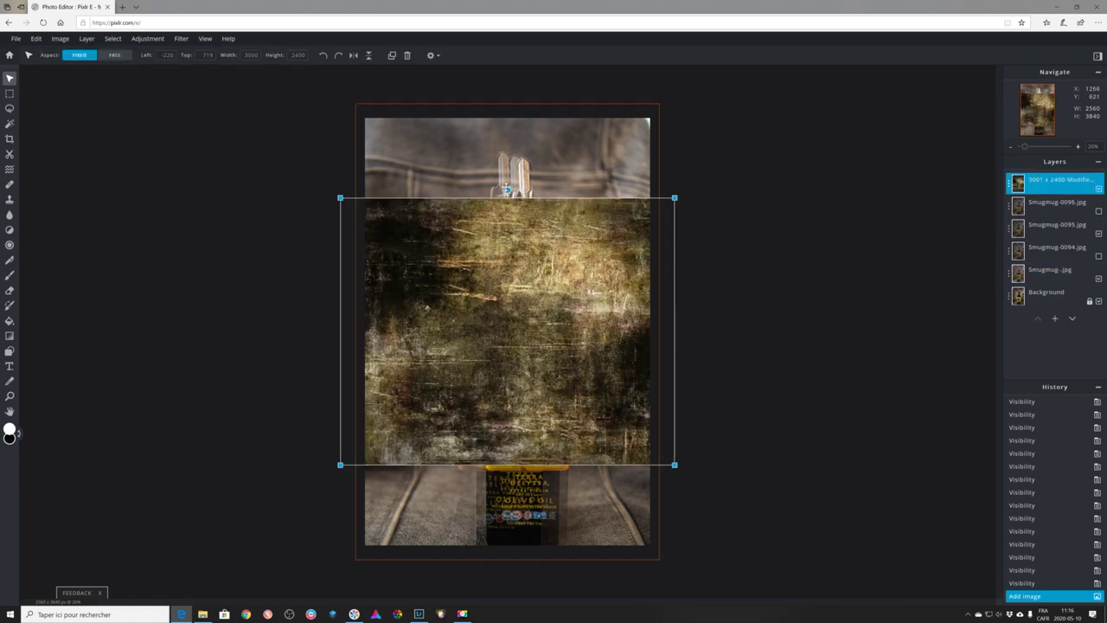
Rotate the texture layer about 90 degrees clockwise and enlarge it until it covers the whole canvas
drag(507, 190, 632, 337)
drag(644, 166, 655, 145)
drag(371, 497, 343, 531)
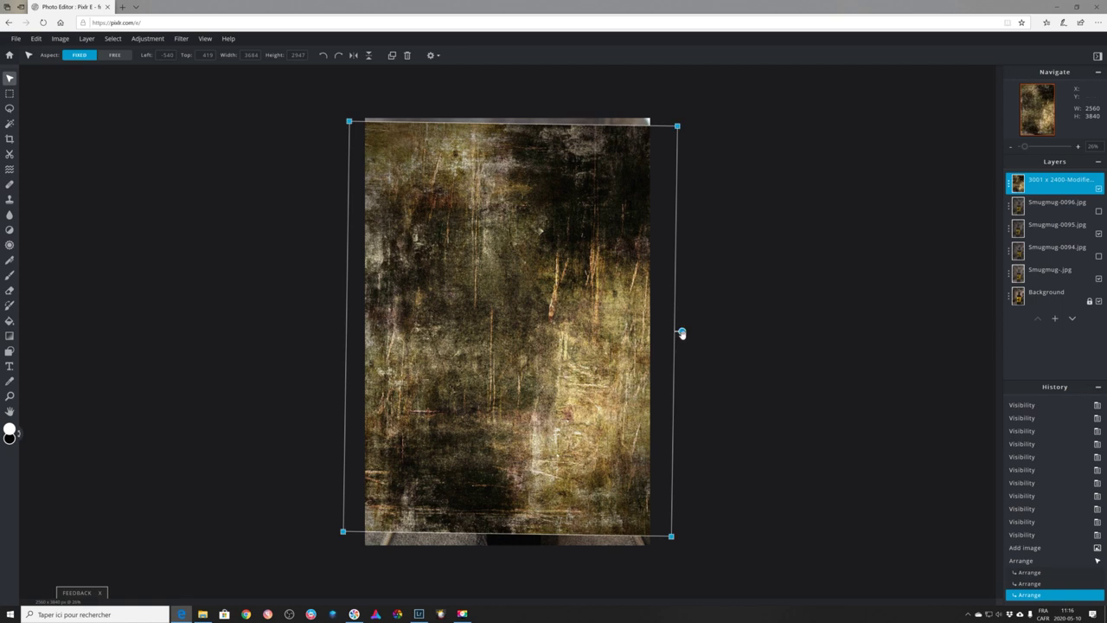
drag(682, 333, 681, 331)
click(682, 332)
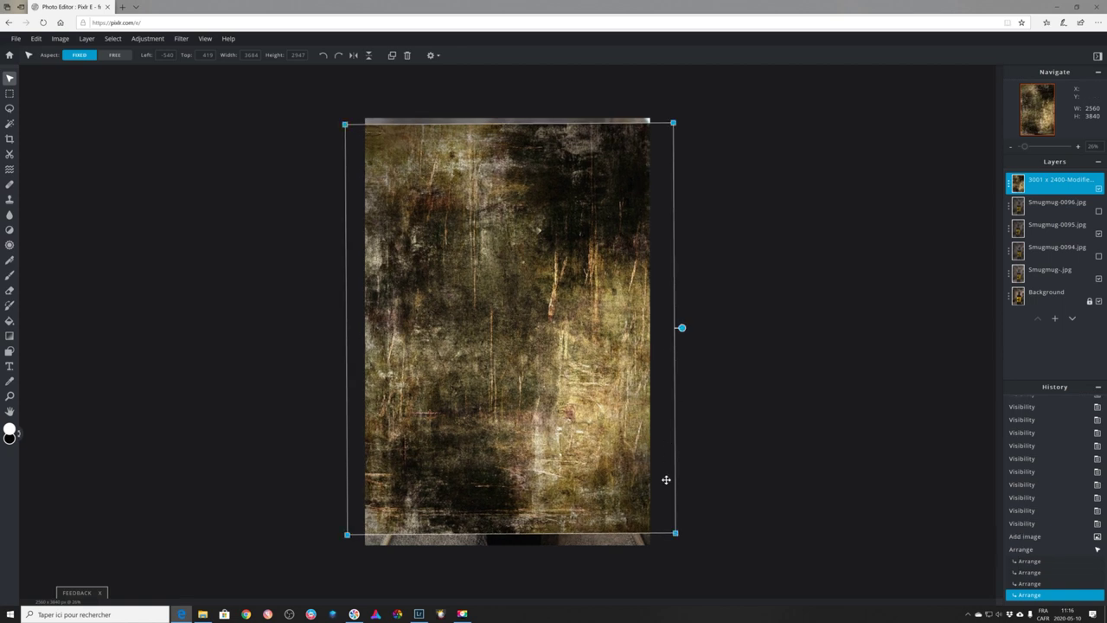
drag(676, 532, 695, 556)
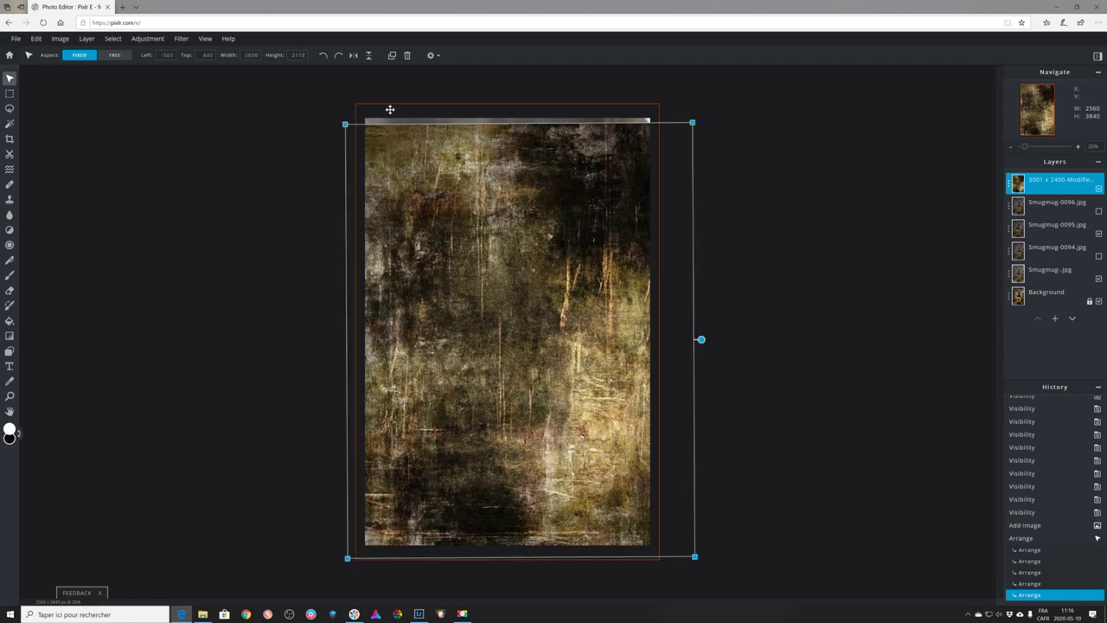
drag(345, 123, 333, 109)
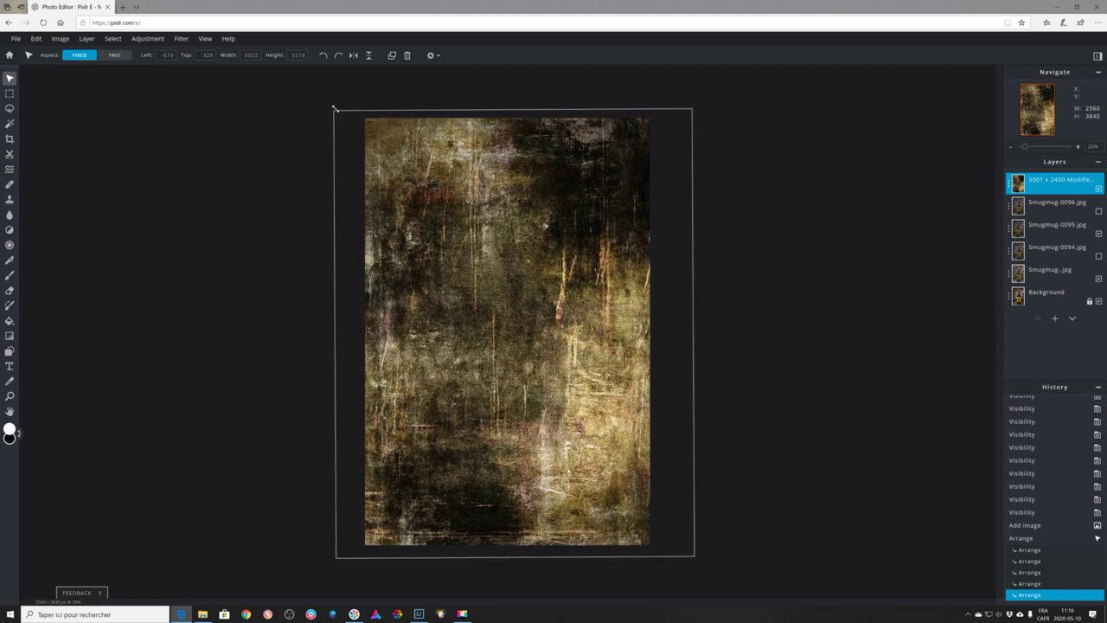
Set the texture layer's transparency to 20 and its blend mode to Screen, then close its layer settings
click(1008, 183)
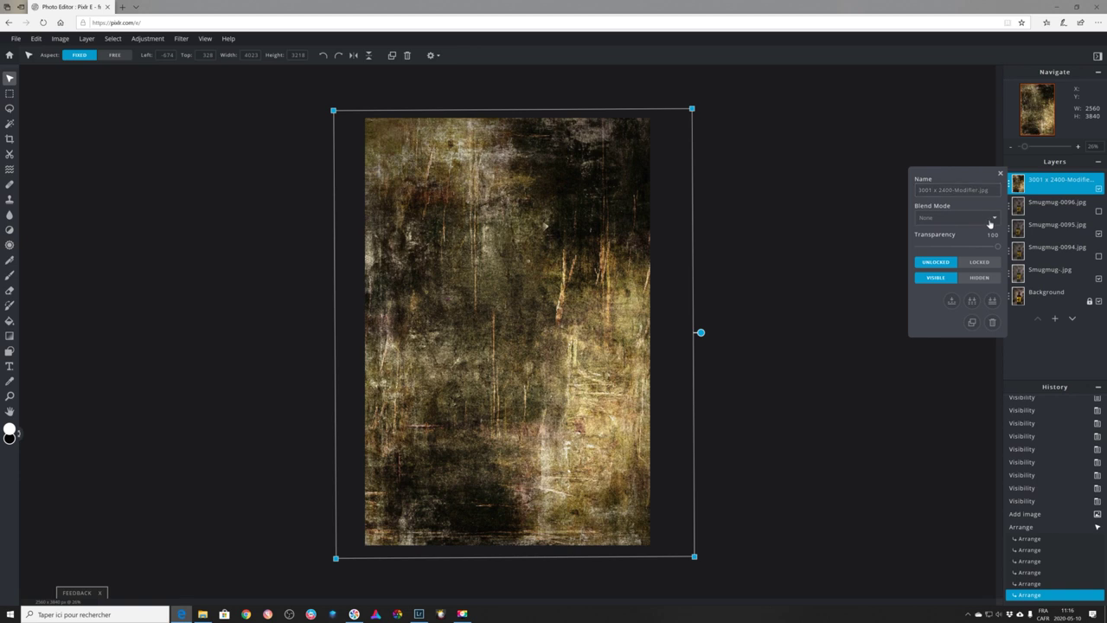
drag(997, 248, 933, 248)
click(993, 218)
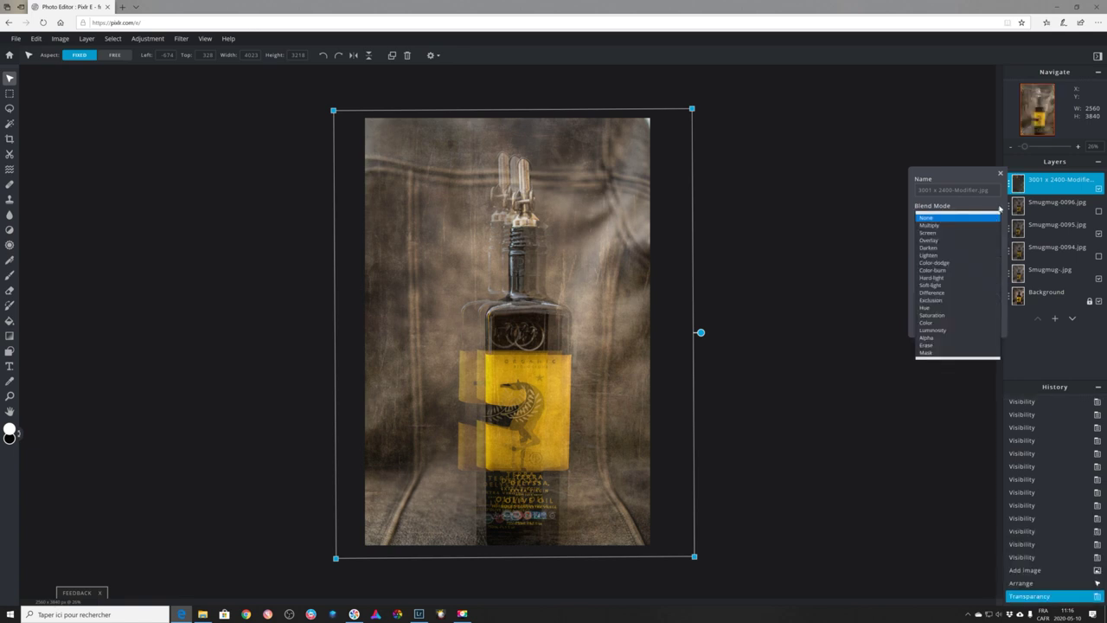
click(956, 233)
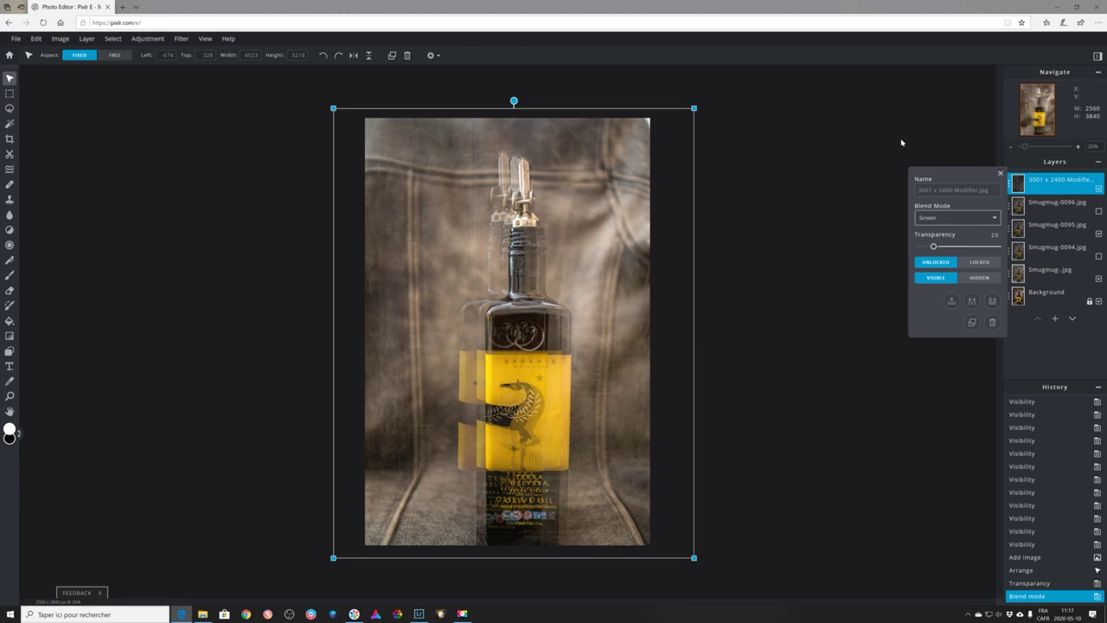
click(1000, 173)
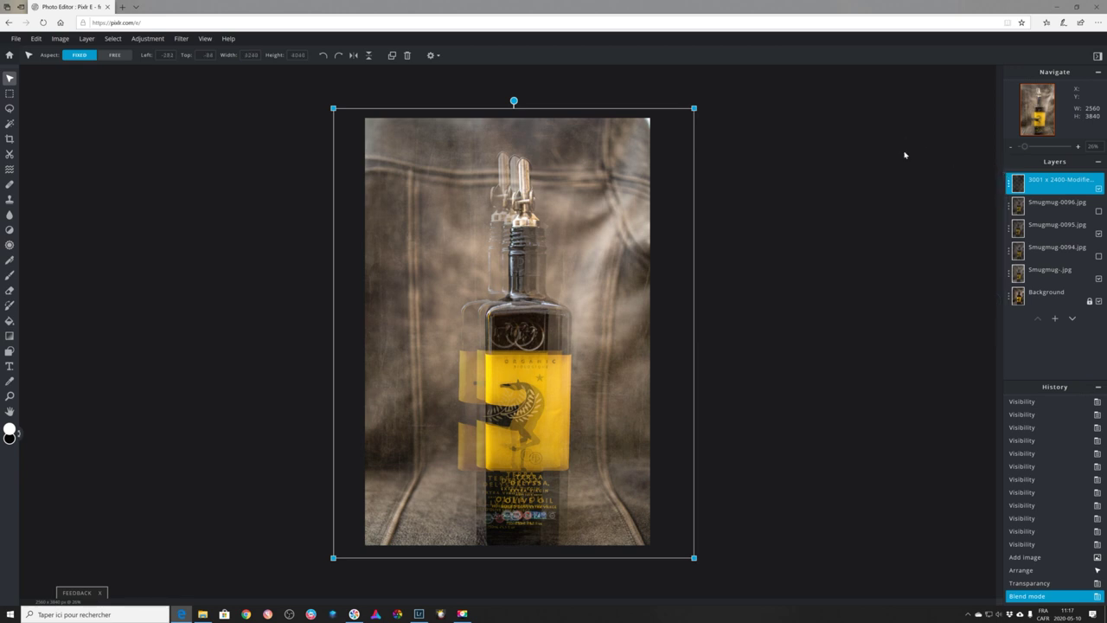